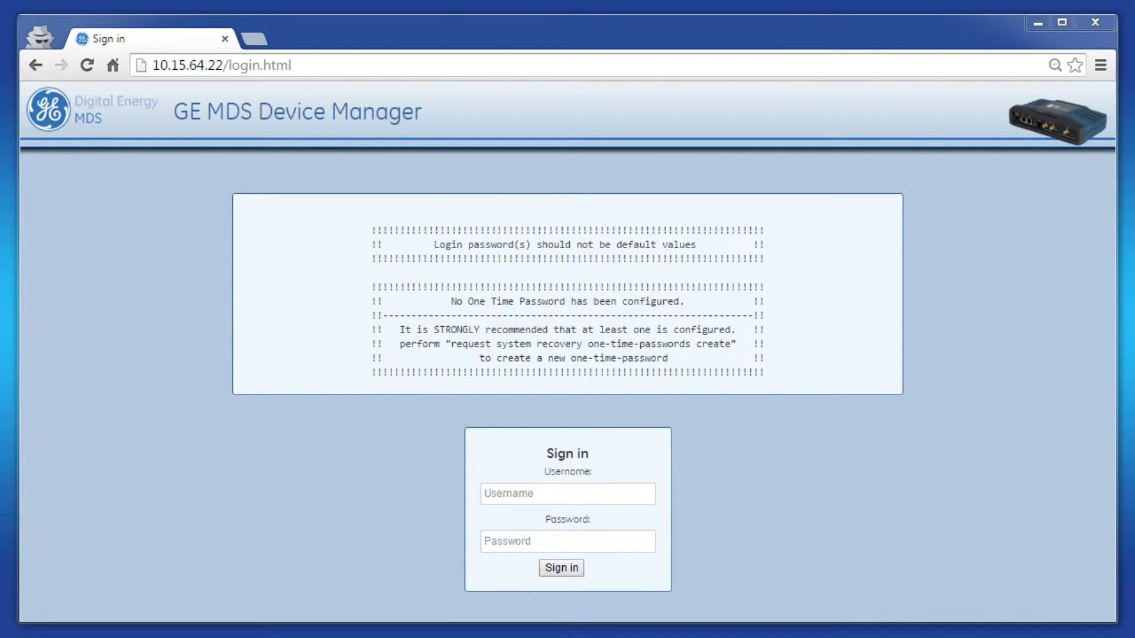
- Sign in as admin and open Routing > Basic Config to show the empty Static Routes tables
left_click(503, 495)
type("admin")
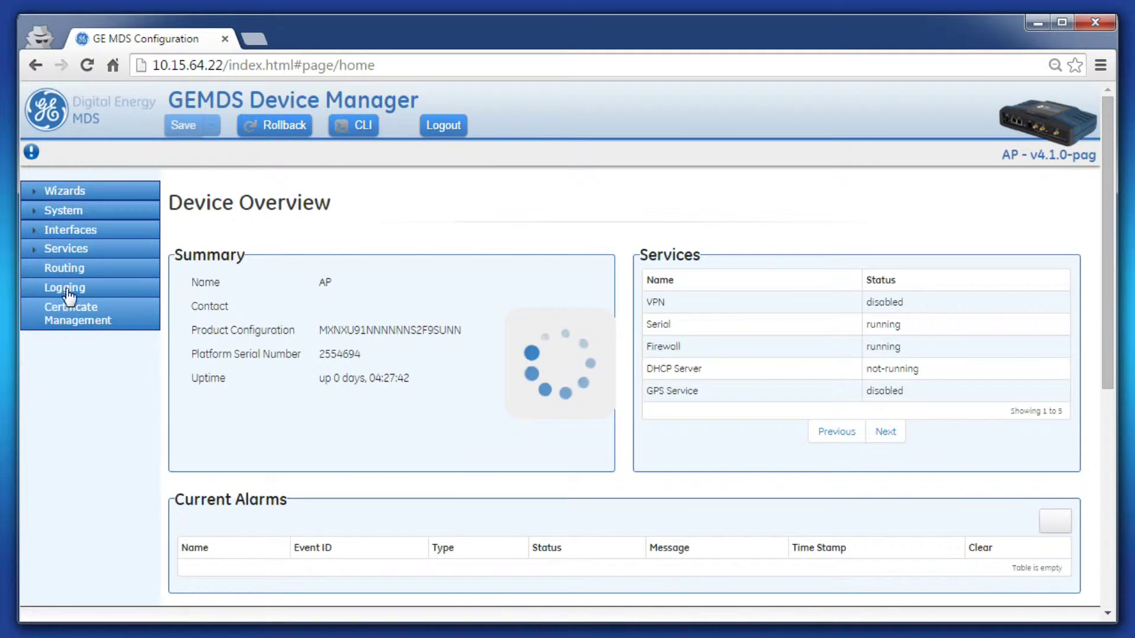
left_click(65, 278)
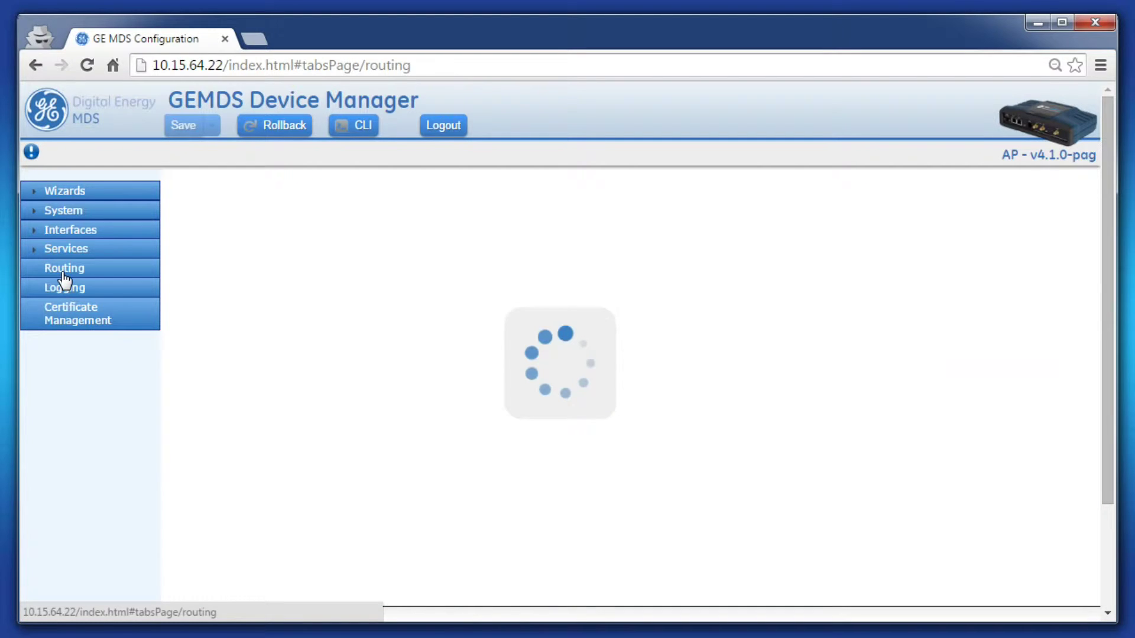
left_click(305, 228)
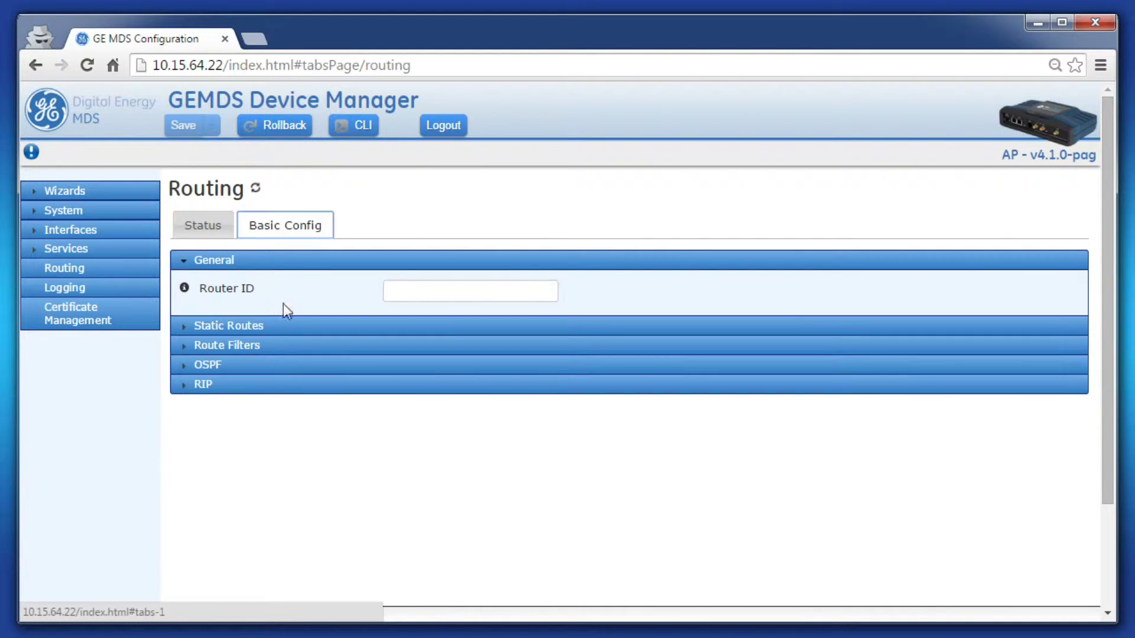
left_click(276, 327)
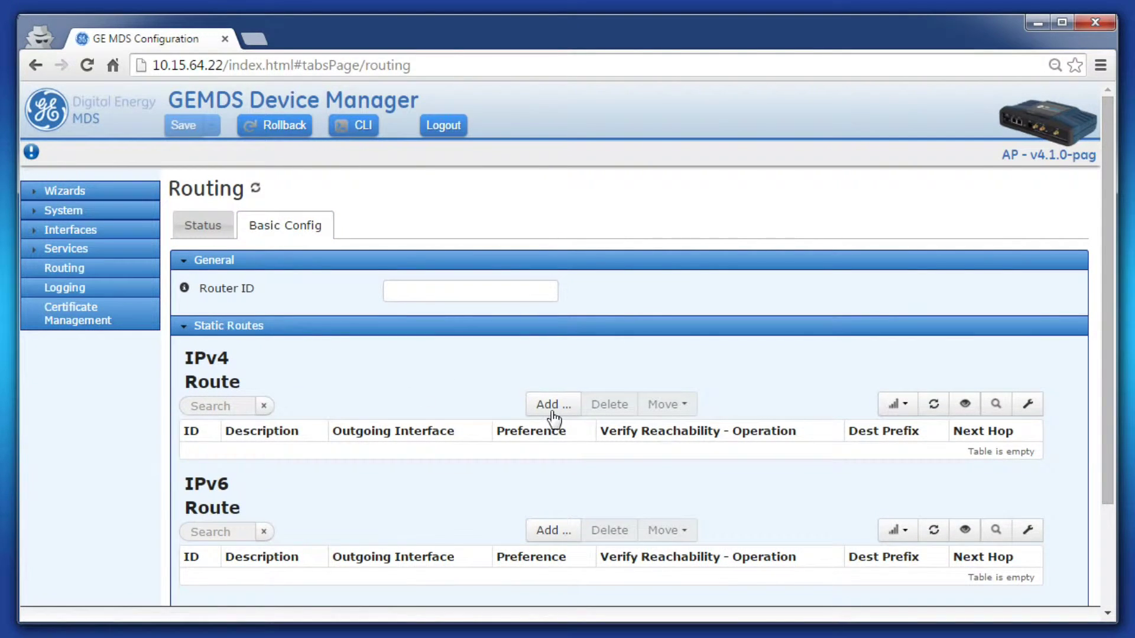
- Add a new IPv4 static route with ID 1
left_click(553, 405)
scroll(520, 425, "down", 2)
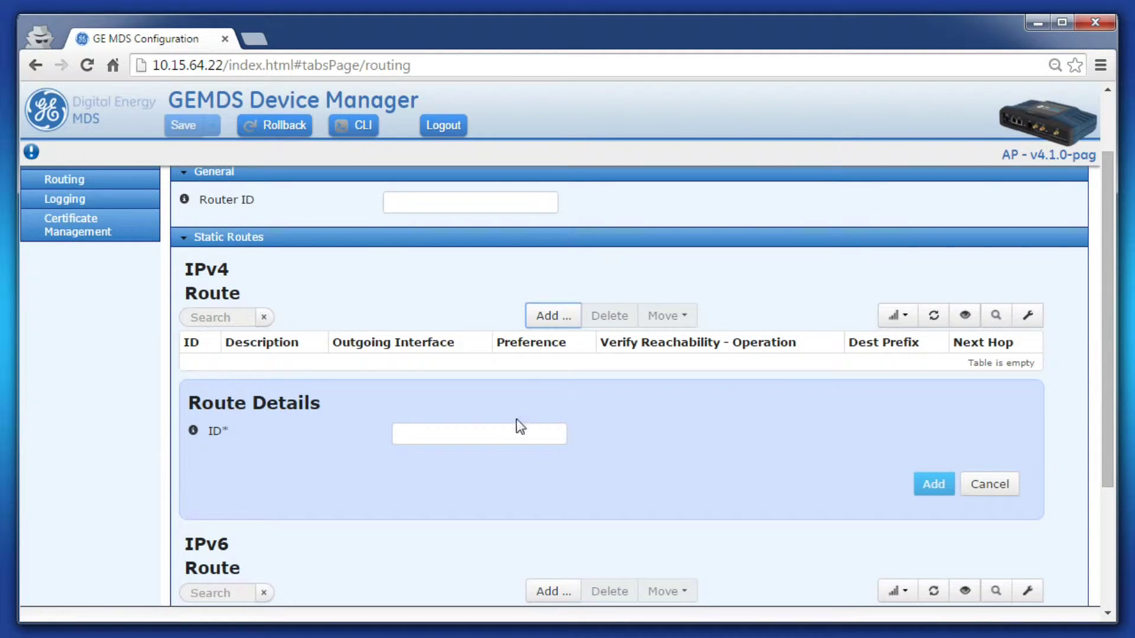
left_click(489, 433)
type("1")
left_click(932, 482)
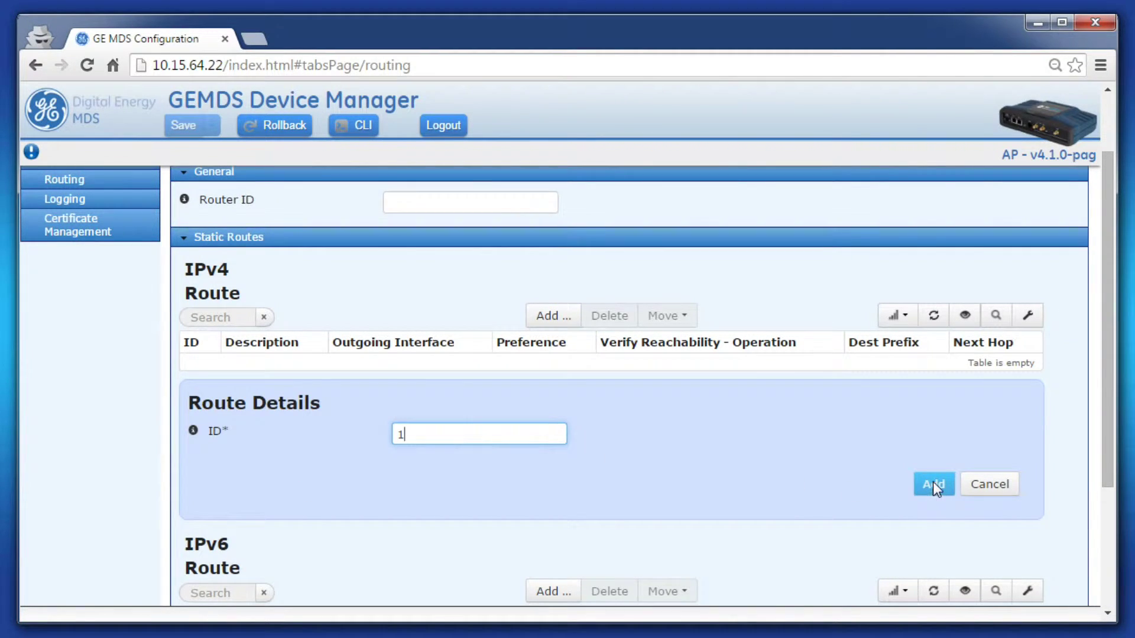
- Set route 1 to destination 0.0.0.0/0, next hop 10.15.64.62, outgoing interface Bridge
scroll(922, 477, "down", 2)
scroll(881, 458, "down", 2)
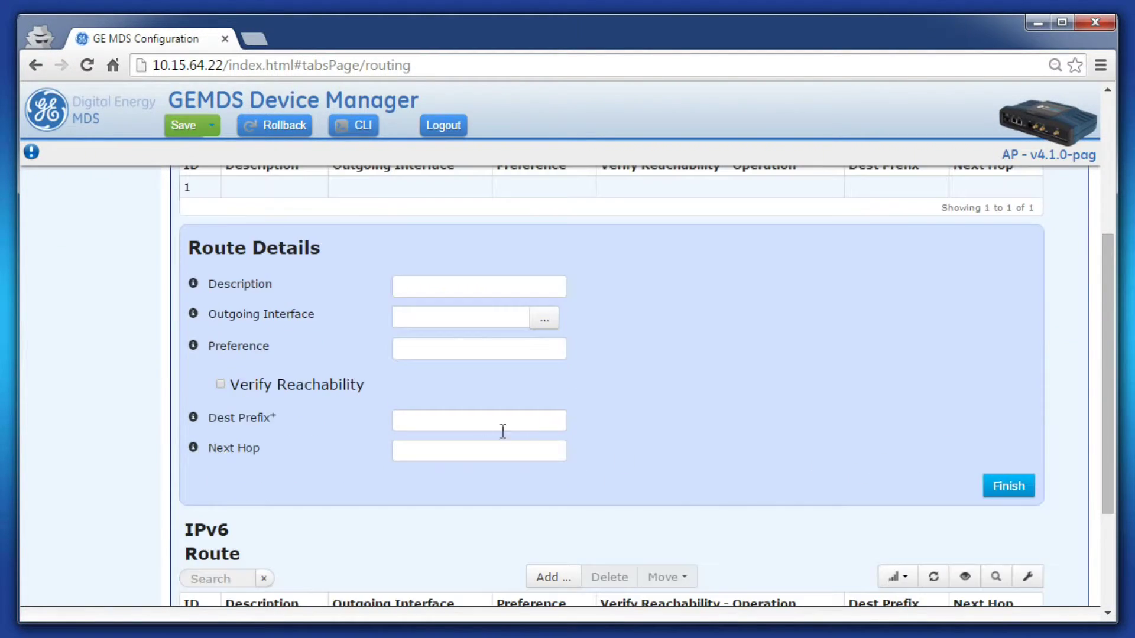
left_click(472, 421)
type("0.")
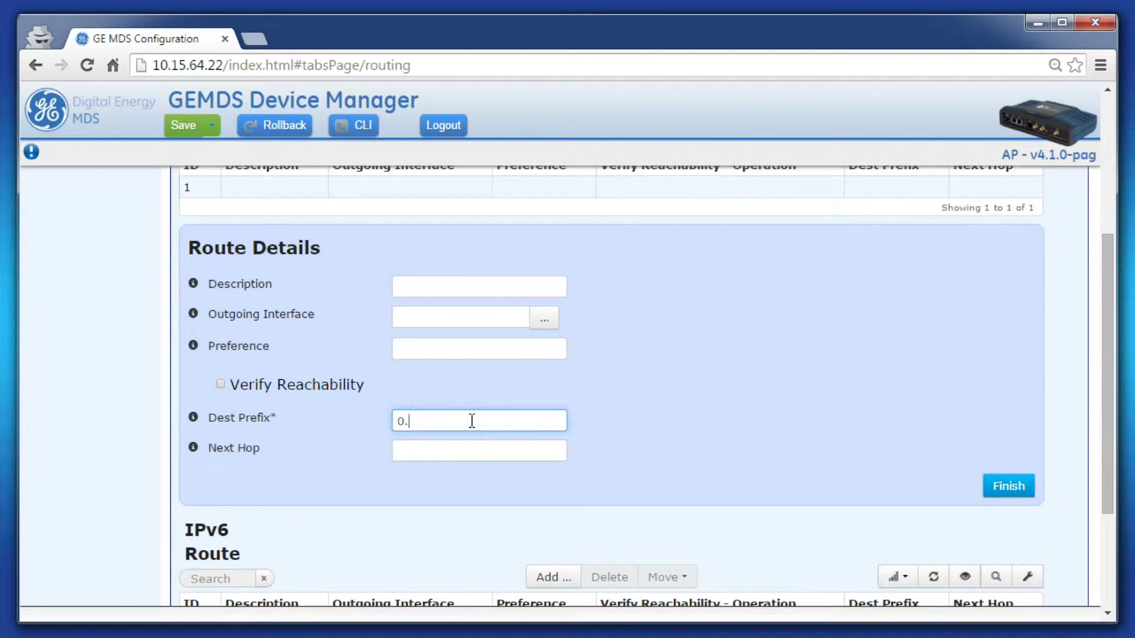
type("0.0.0/0")
left_click(446, 452)
left_click(447, 452)
type("10.15.64.62")
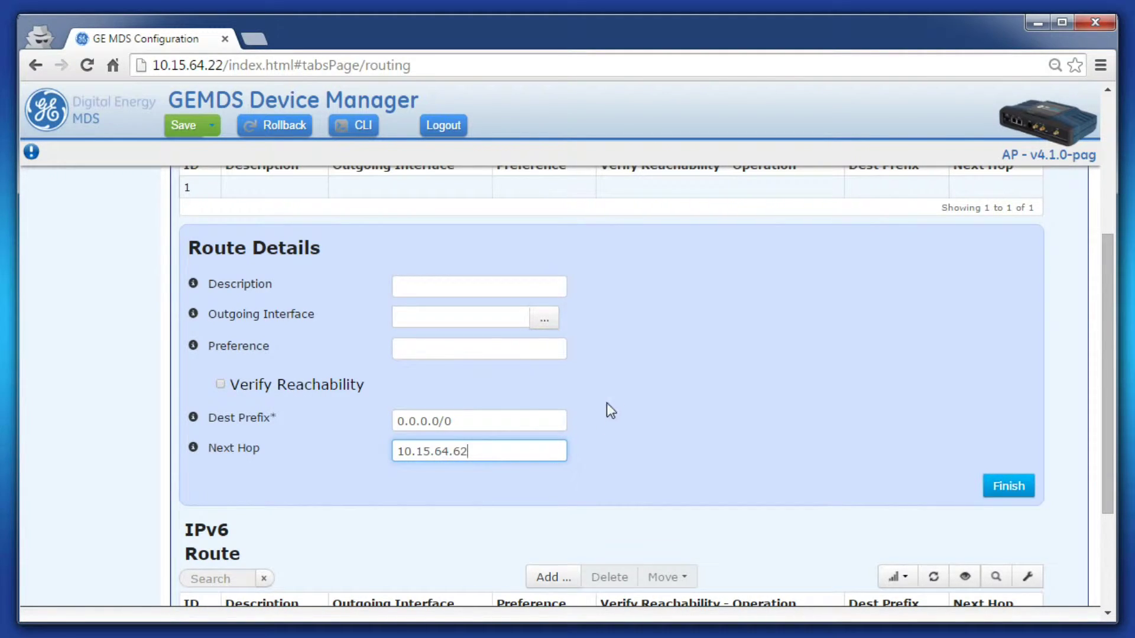
left_click(486, 311)
left_click(501, 312)
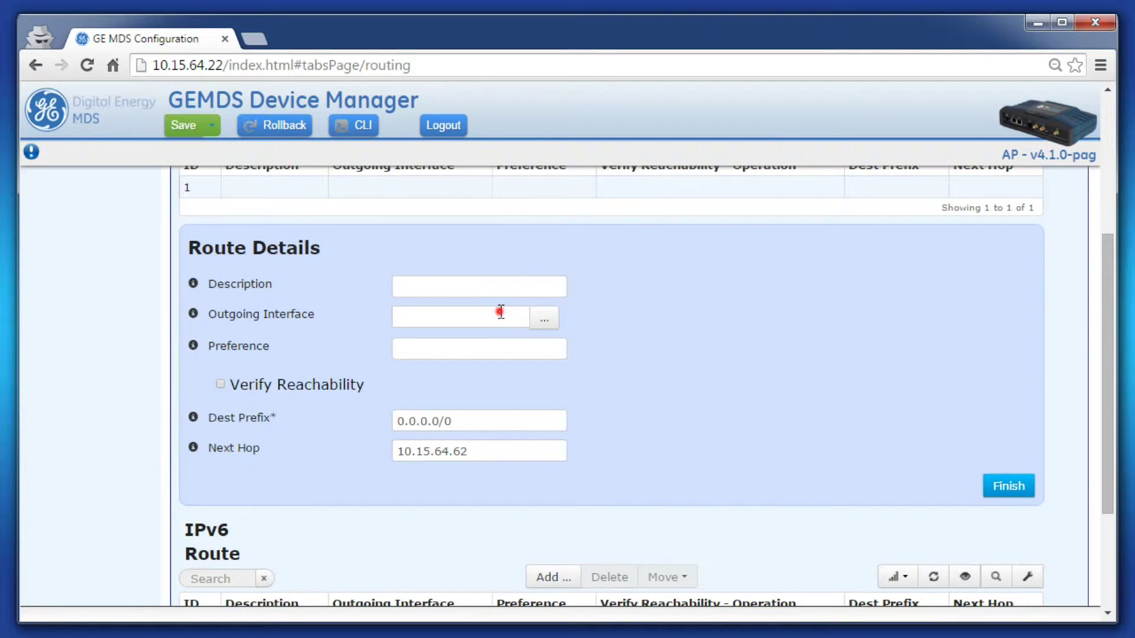
type("Bridge")
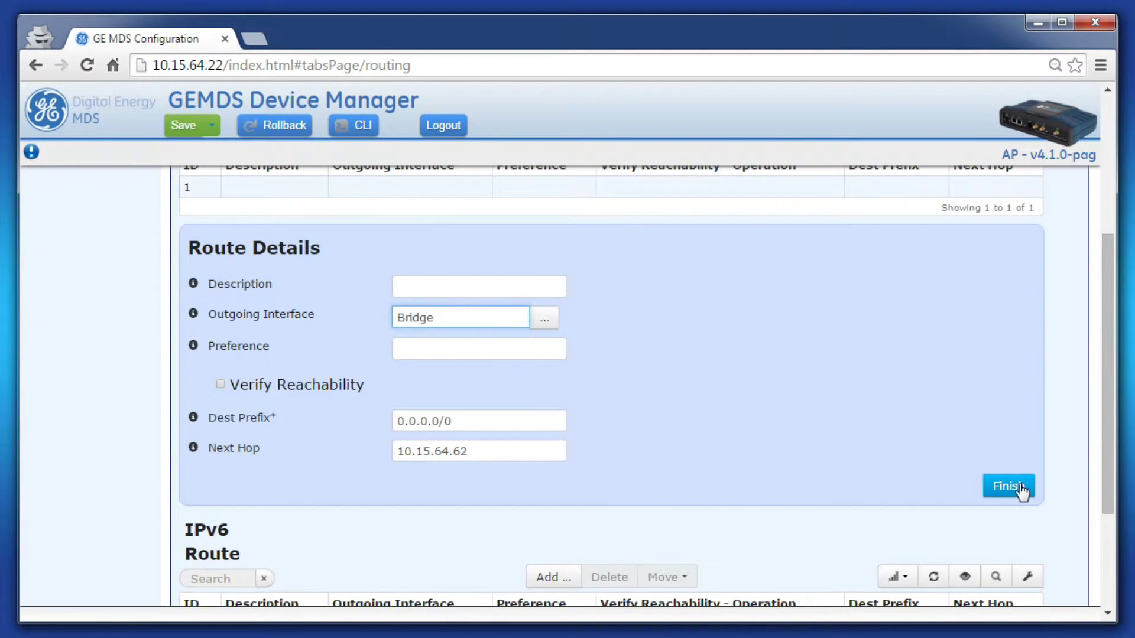
- Finish the default route entry and save the routing changes
left_click(1008, 486)
left_click(183, 126)
left_click(754, 237)
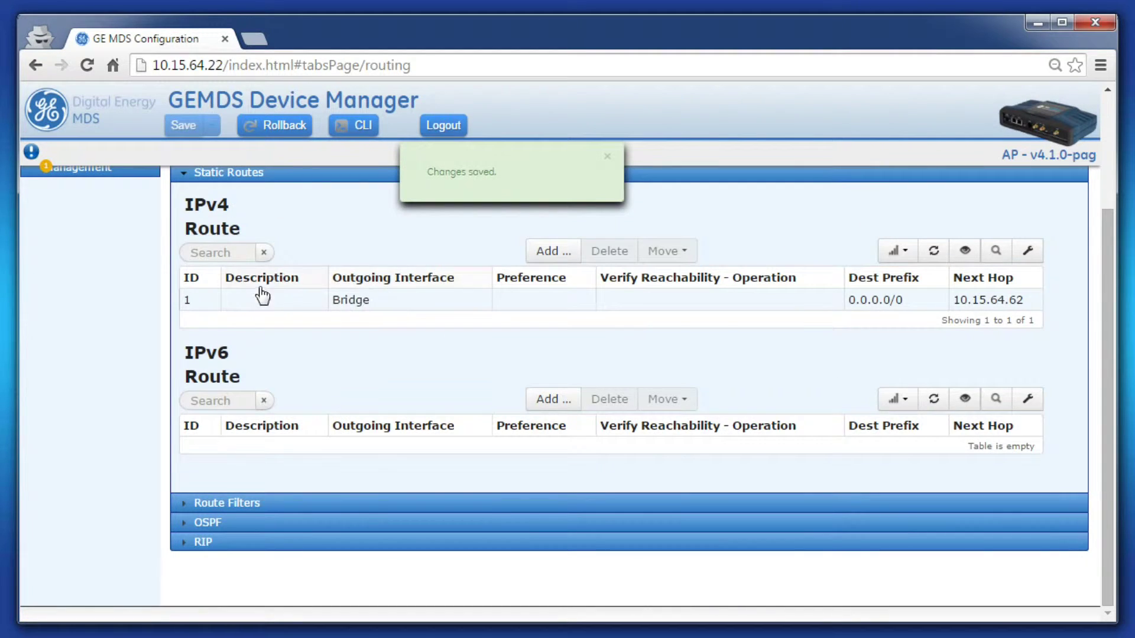
- Add another IPv4 static route with ID 2
scroll(542, 357, "up", 2)
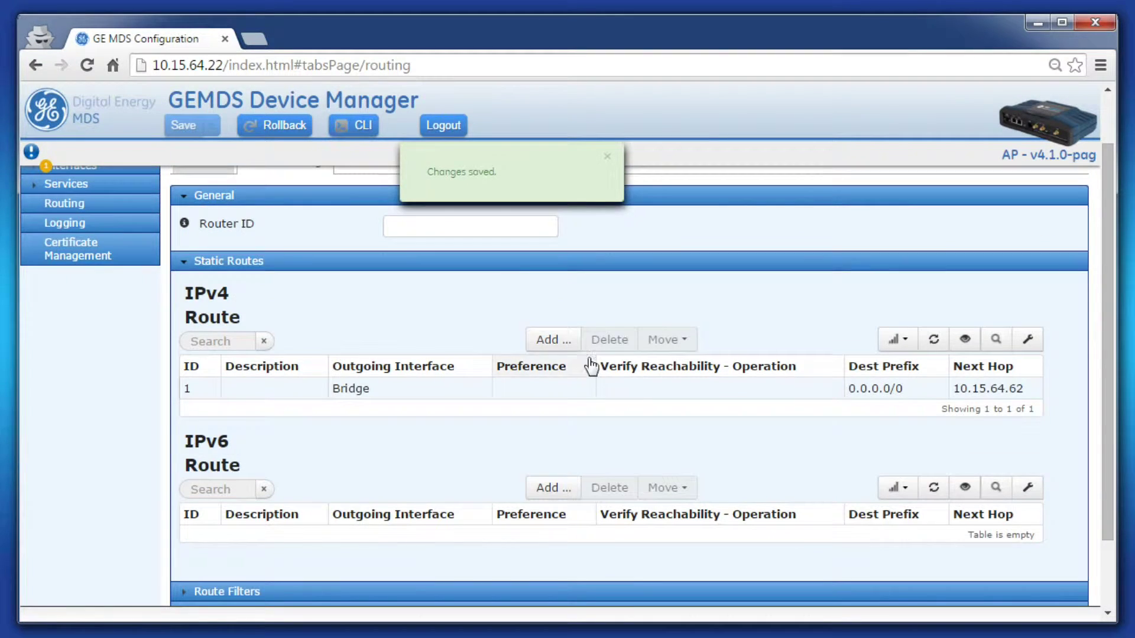
left_click(553, 342)
left_click(451, 479)
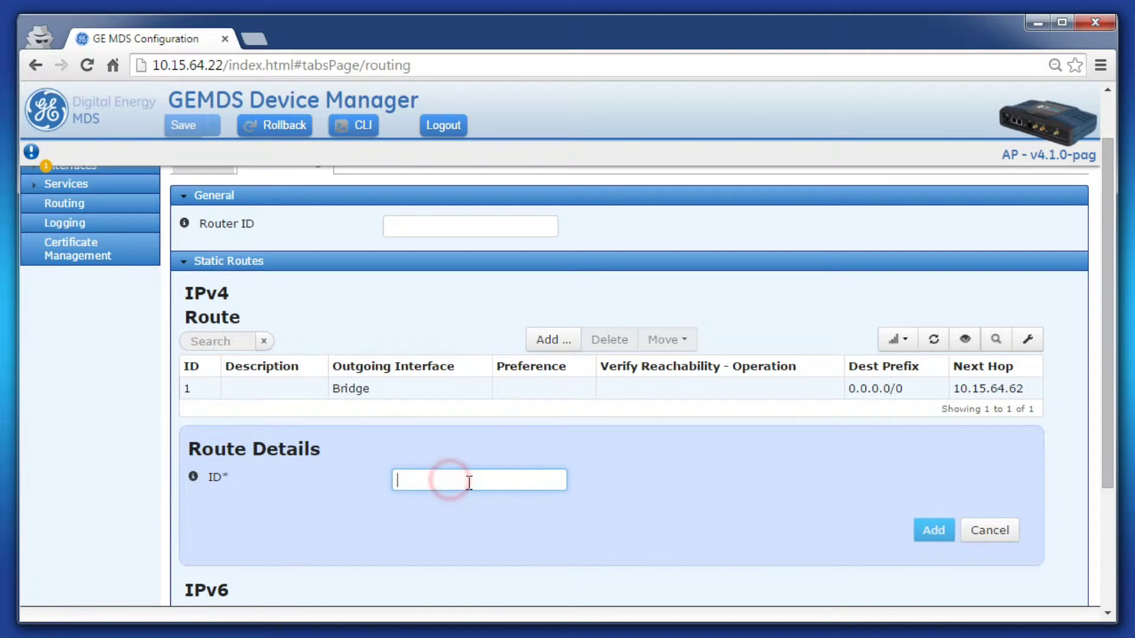
type("2")
left_click(933, 530)
- Set route 2 to destination 192.168.1.100/32, next hop 10.15.64.31, outgoing interface Bridge
scroll(800, 503, "down", 2)
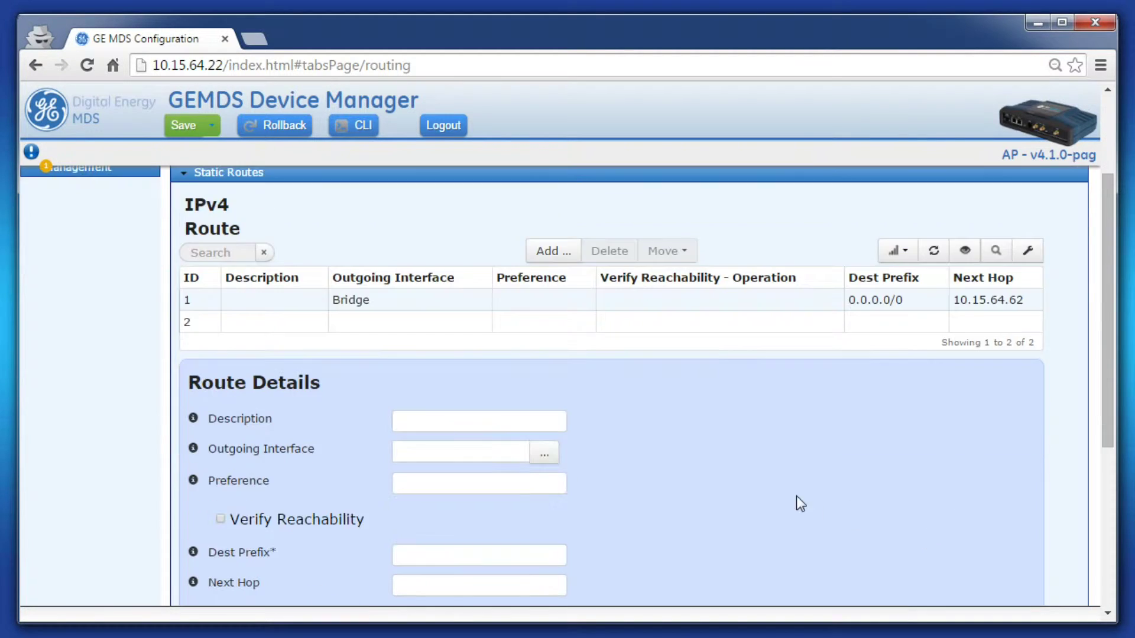
scroll(801, 503, "down", 3)
left_click(451, 378)
type("1")
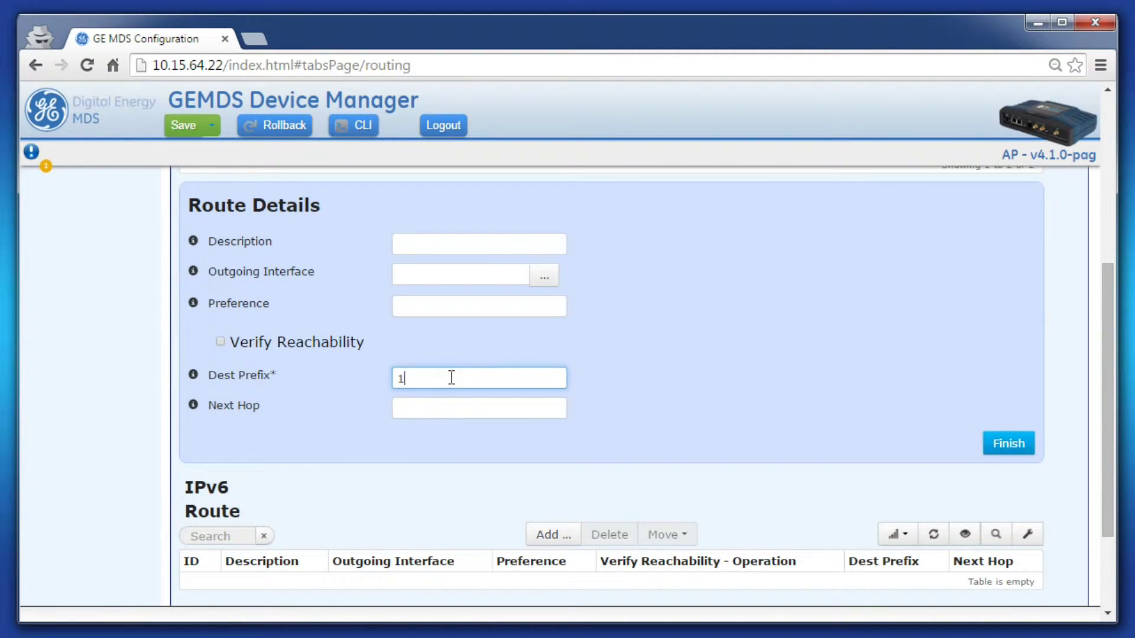
type("92.168.1.100/32")
left_click(500, 407)
left_click(466, 406)
type("10")
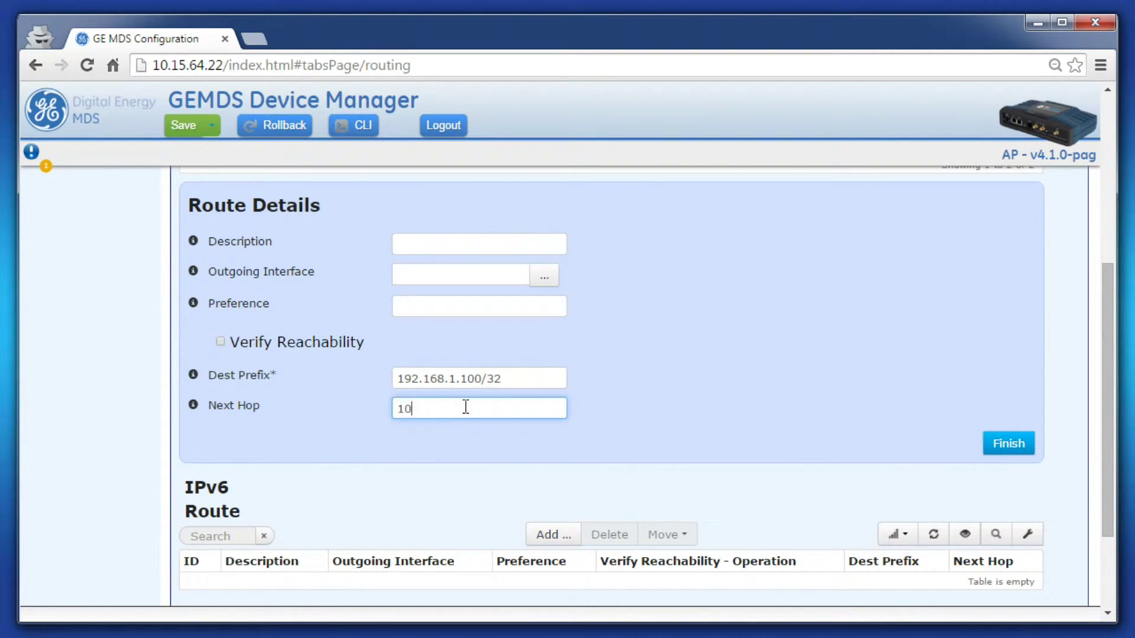
type(".15.64.31")
left_click(432, 276)
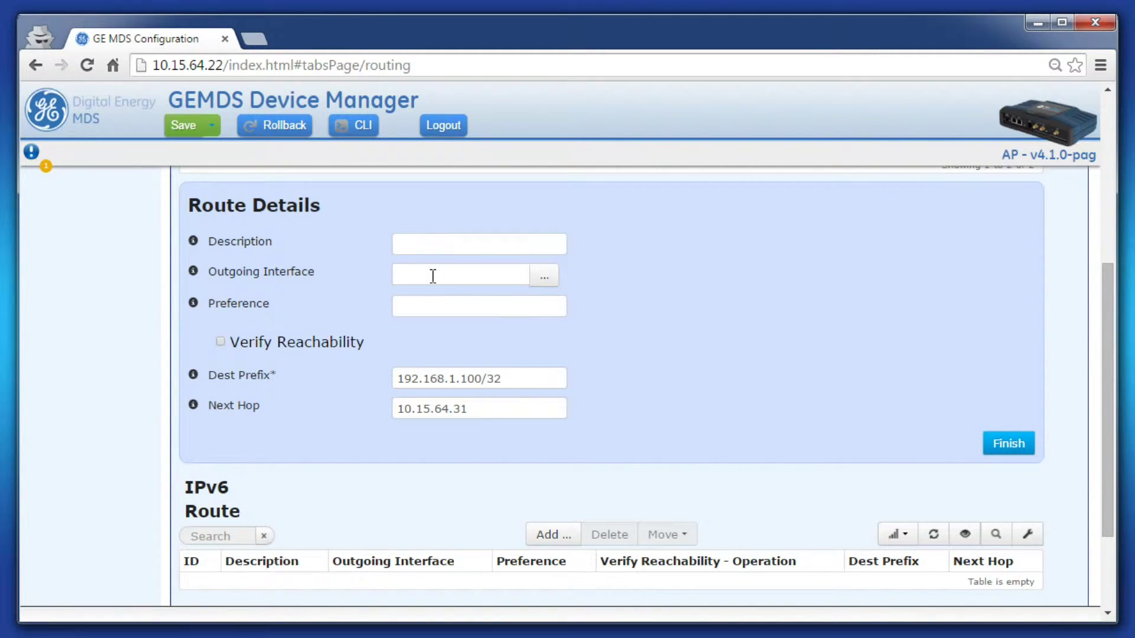
left_click(432, 276)
type("Bridge")
- Finish the host route entry, save the changes, and refresh the Routing page
left_click(1010, 445)
left_click(178, 125)
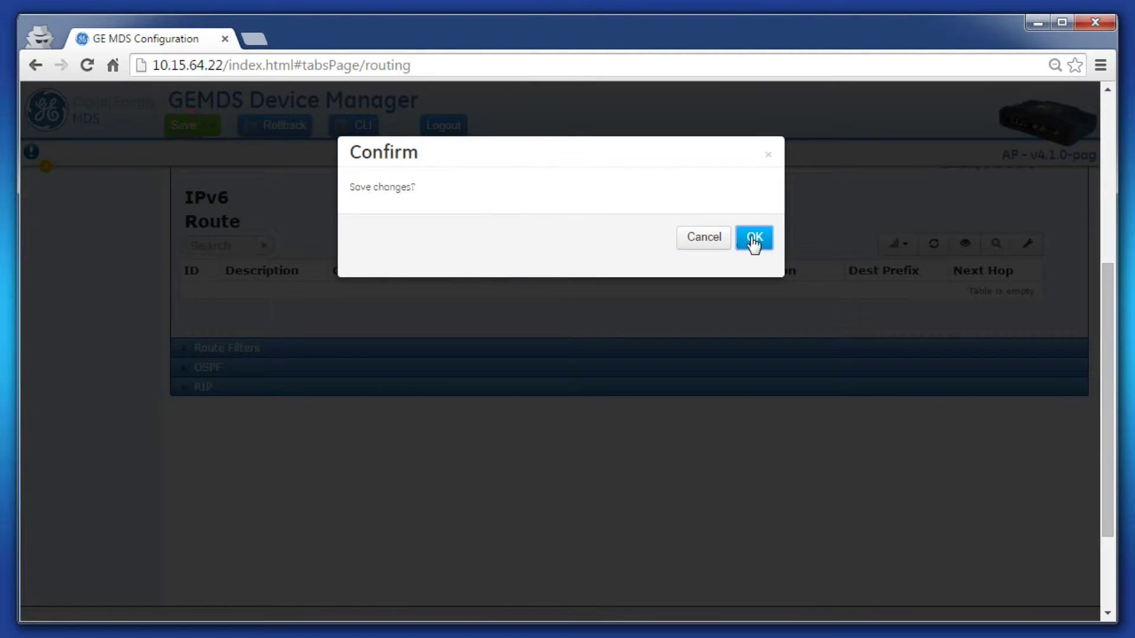
left_click(743, 238)
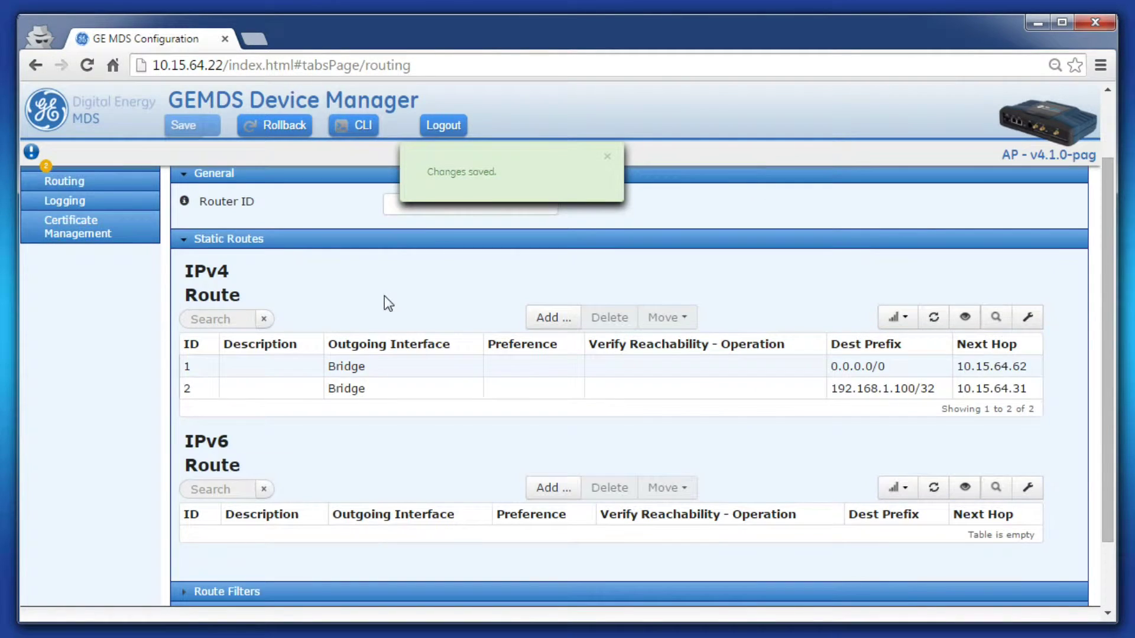
scroll(384, 296, "up", 2)
left_click(256, 188)
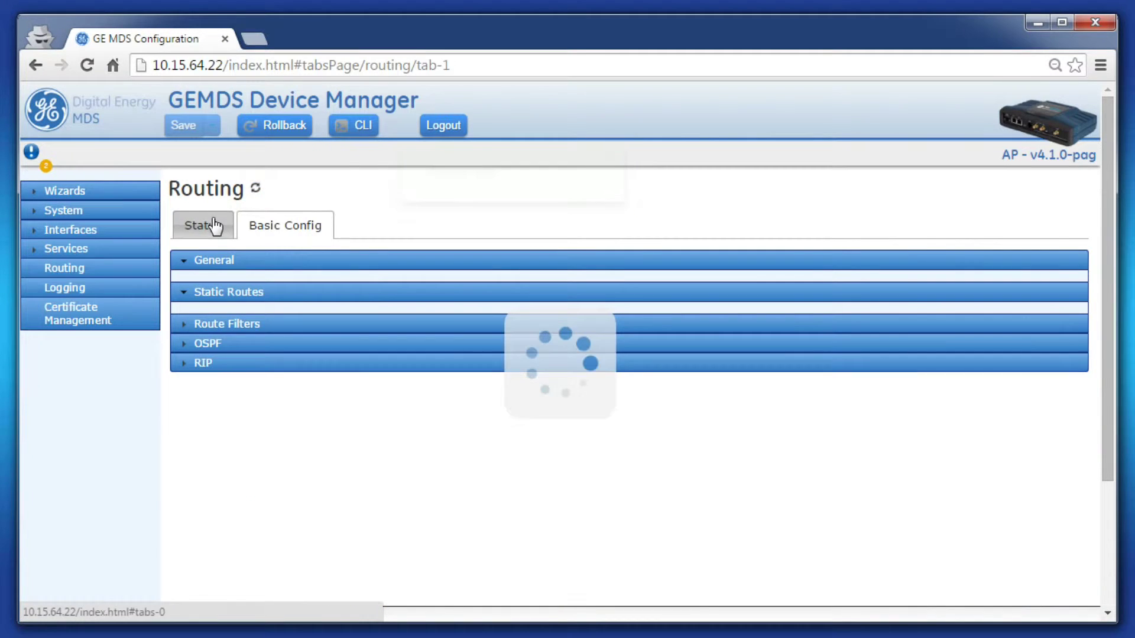
- On Routing Status, inspect the 0.0.0.0/0 and 192.168.1.100/32 route entries
left_click(210, 226)
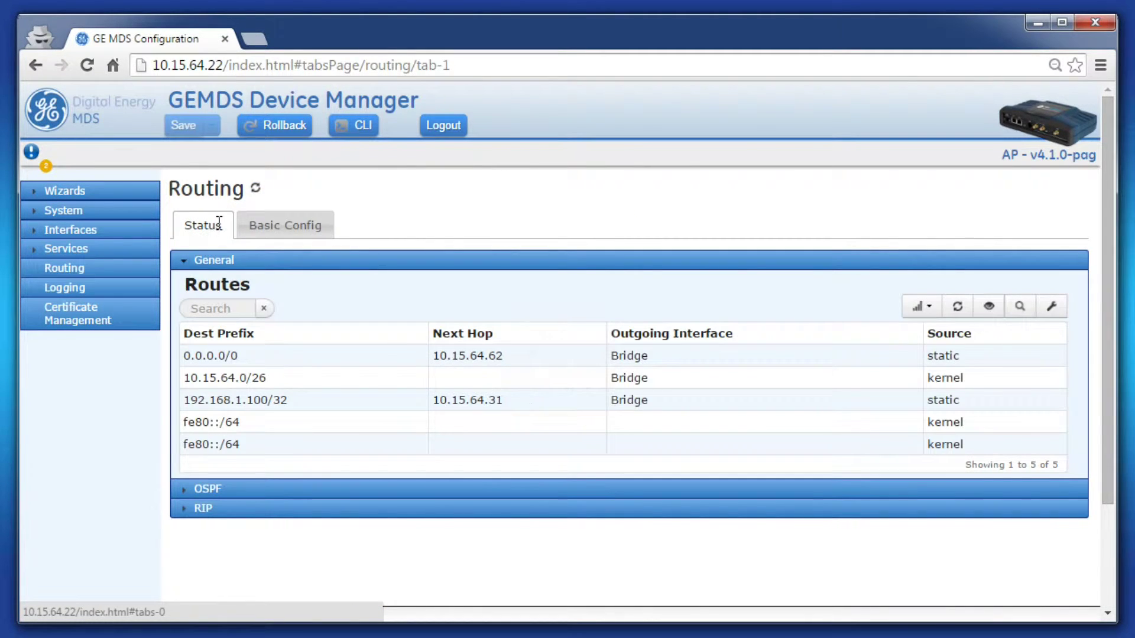
left_click(313, 359)
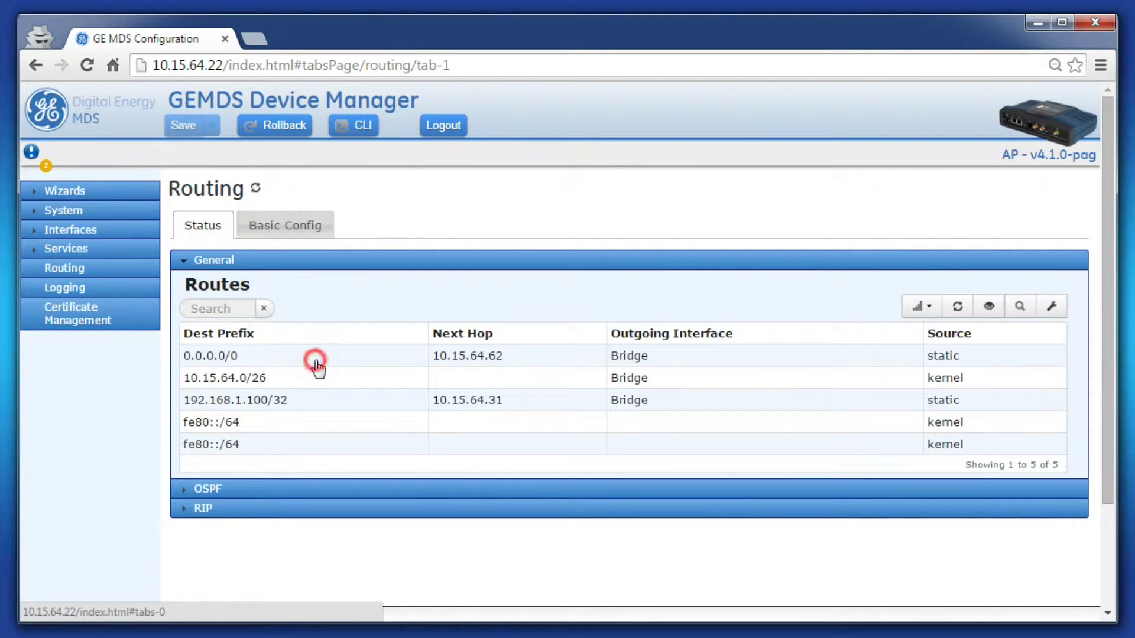
left_click(347, 407)
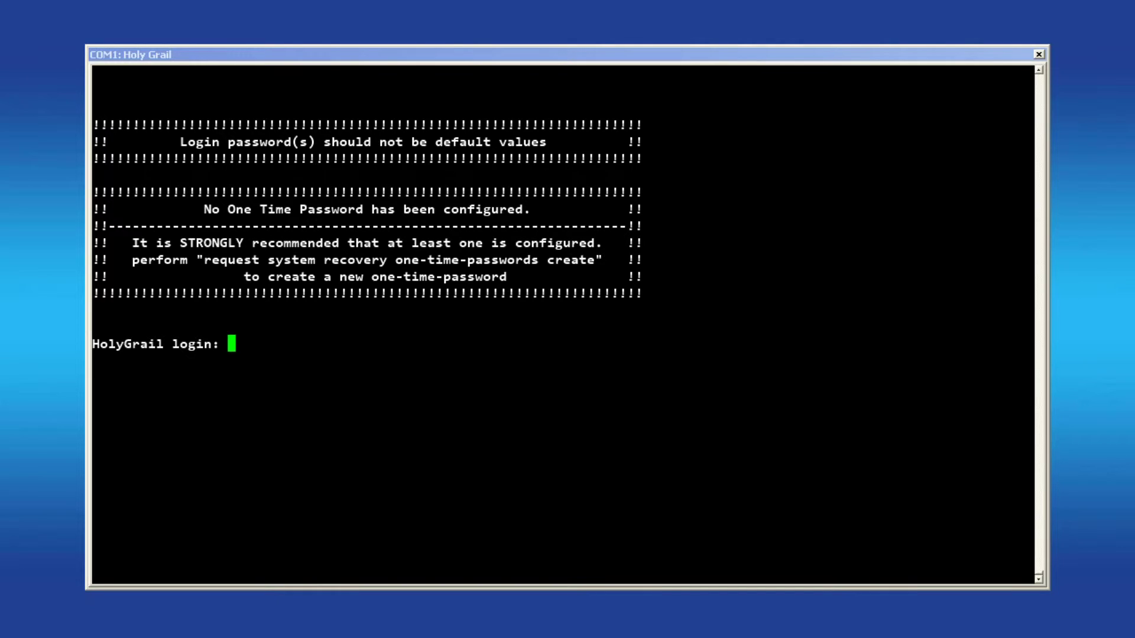
- Log in to the COM1 console as admin
type("admin")
key("Return")
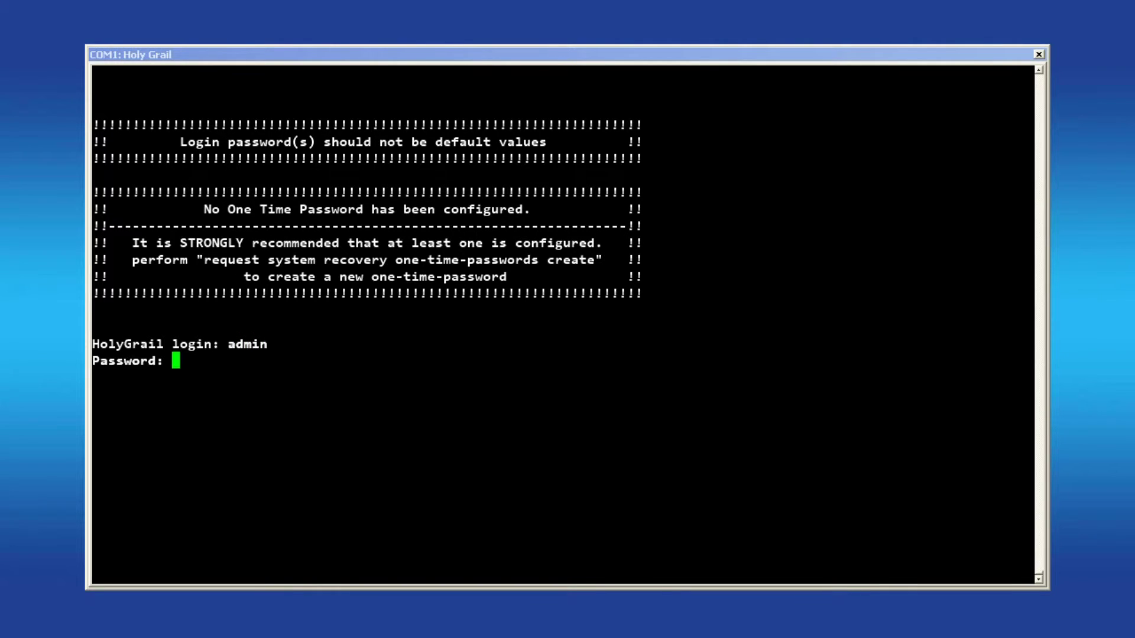
key("Return")
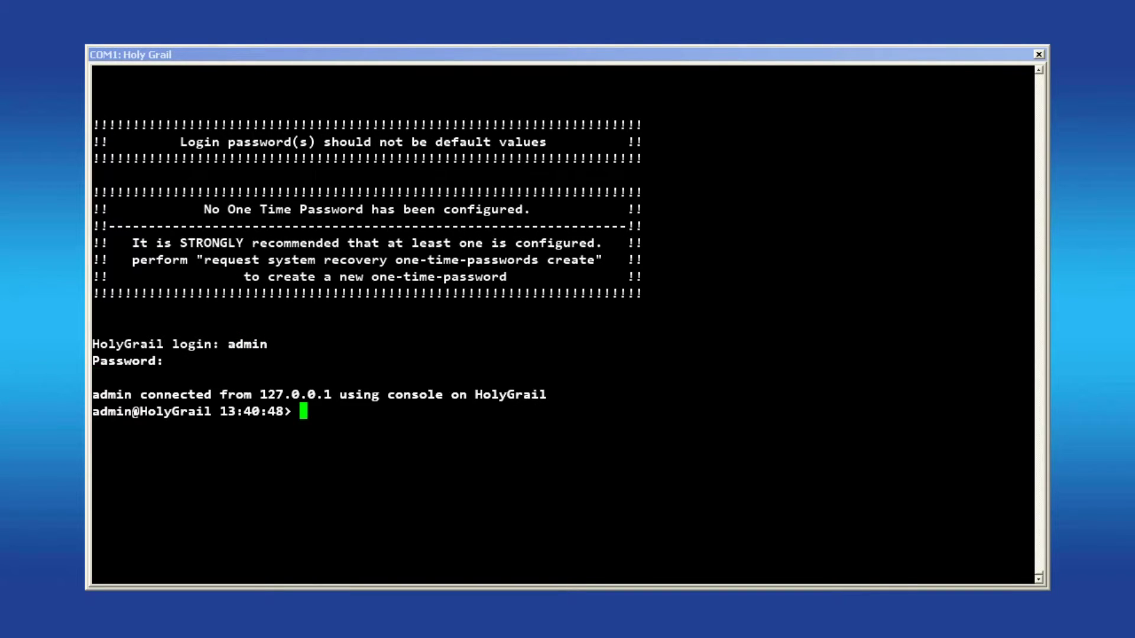
- Enter configuration mode and set route 1 to 0.0.0.0/0 via next hop 10.15.64.62
type("configure")
key("Return")
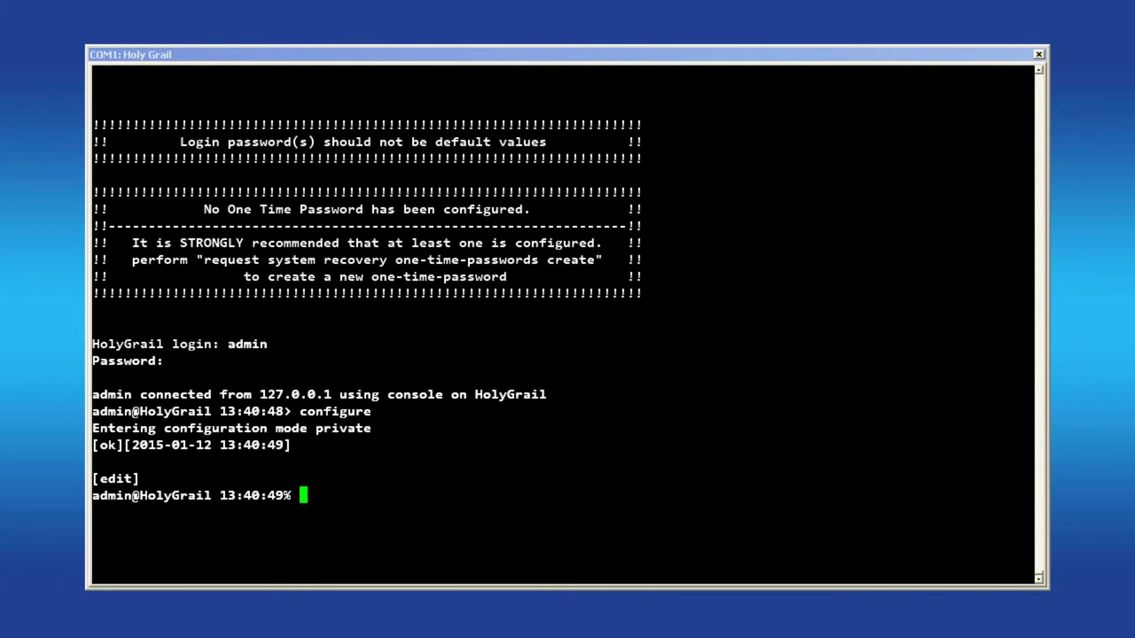
type("set routing static-routes ")
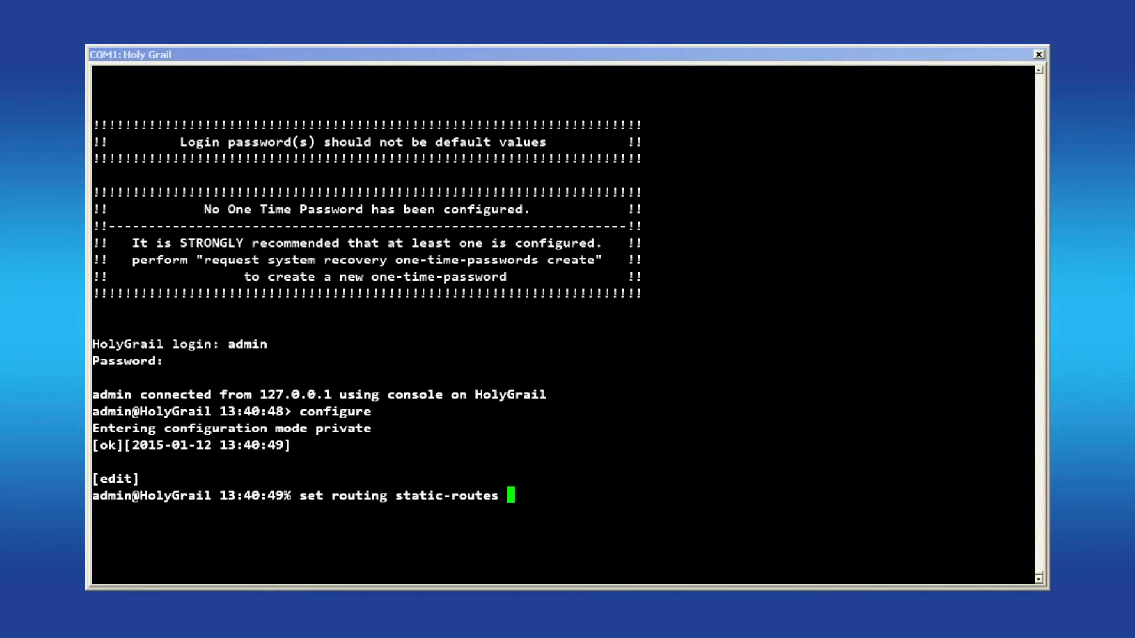
type("ipv4 route 1 dest-prefix ")
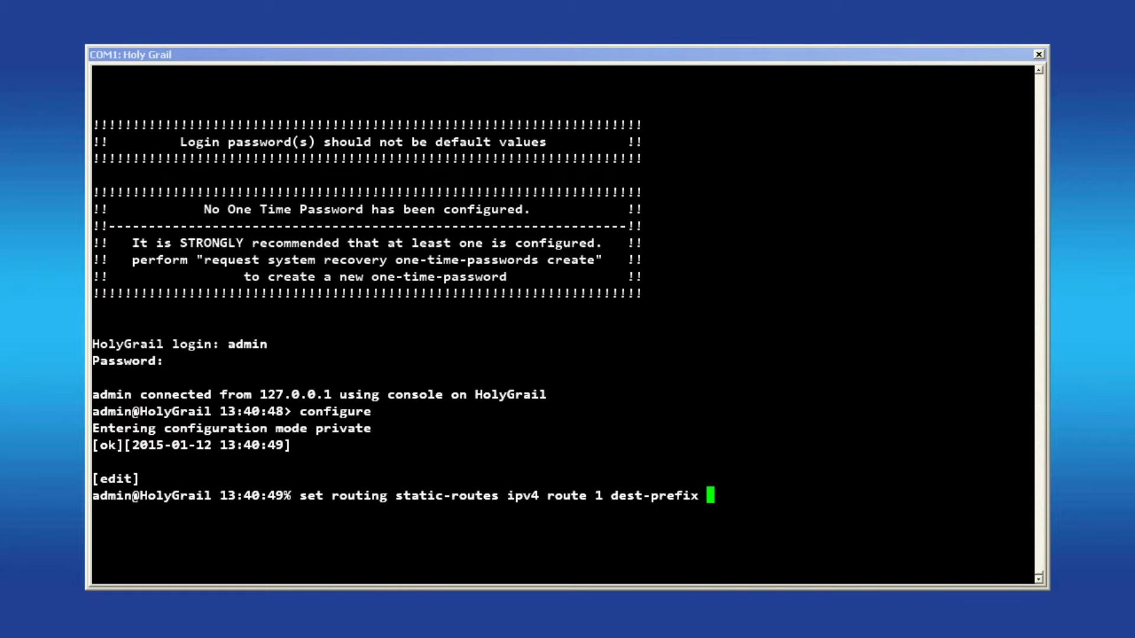
type("0.0.0.0/0 n")
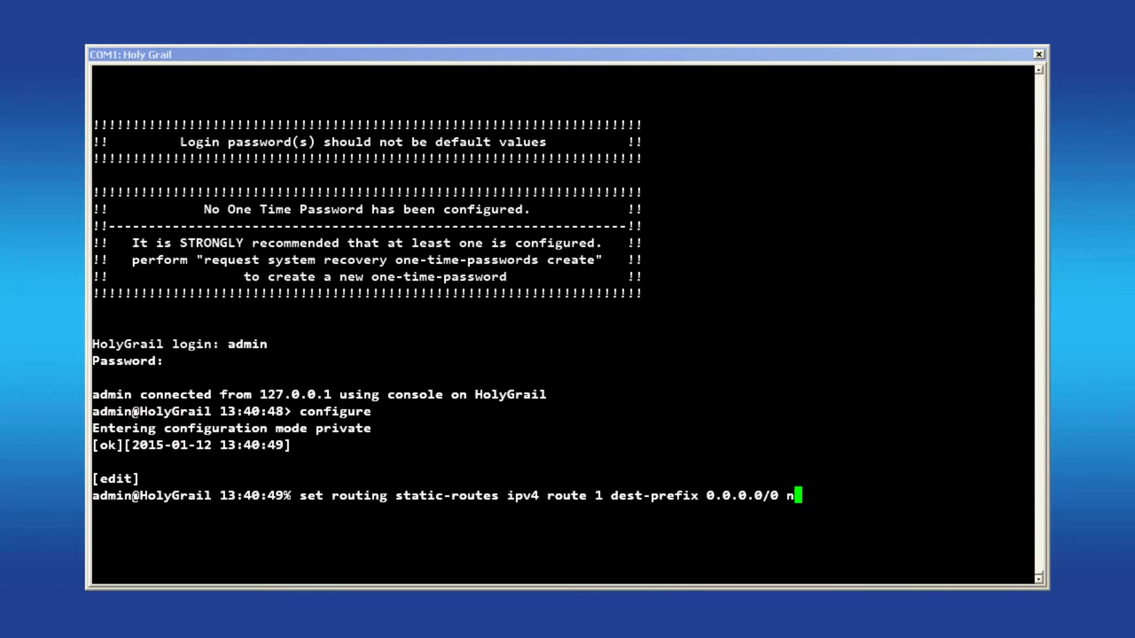
type("ext-hop 10.15.64")
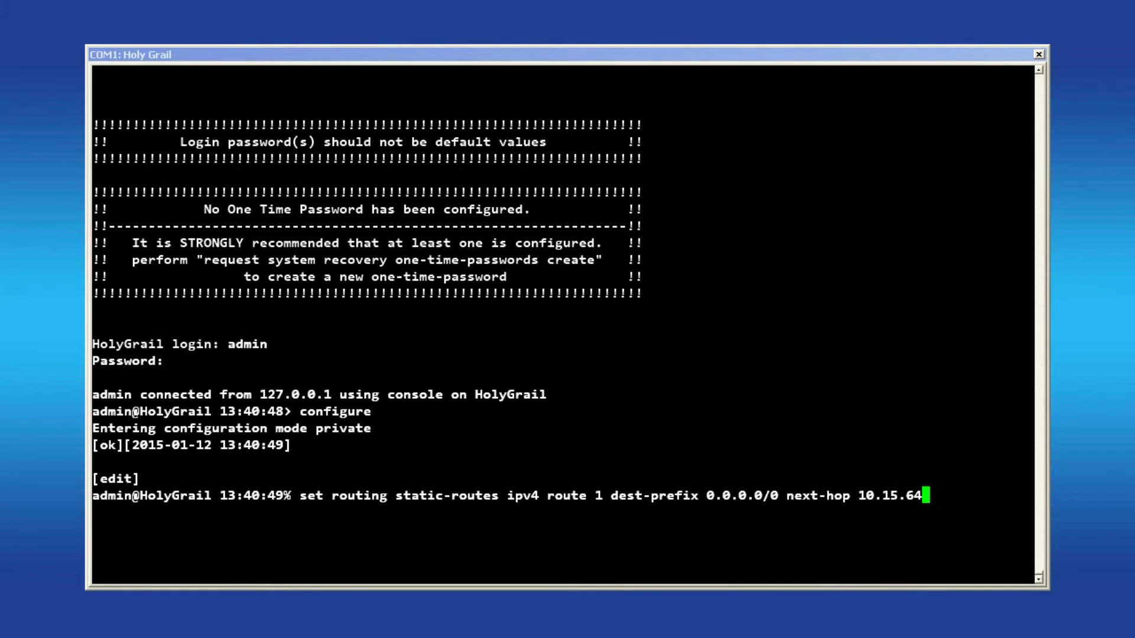
type(".62")
key("Return")
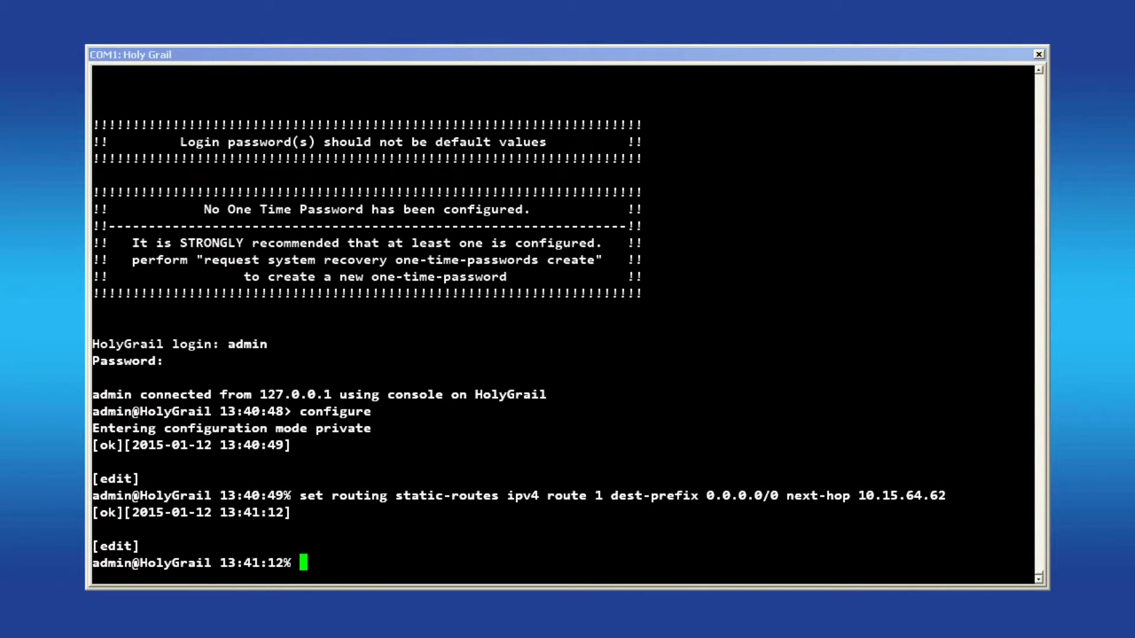
- Review the pending routing config, commit it, and confirm 0.0.0.0/0 via 10.15.64.62 is active
type("show routing")
key("Return")
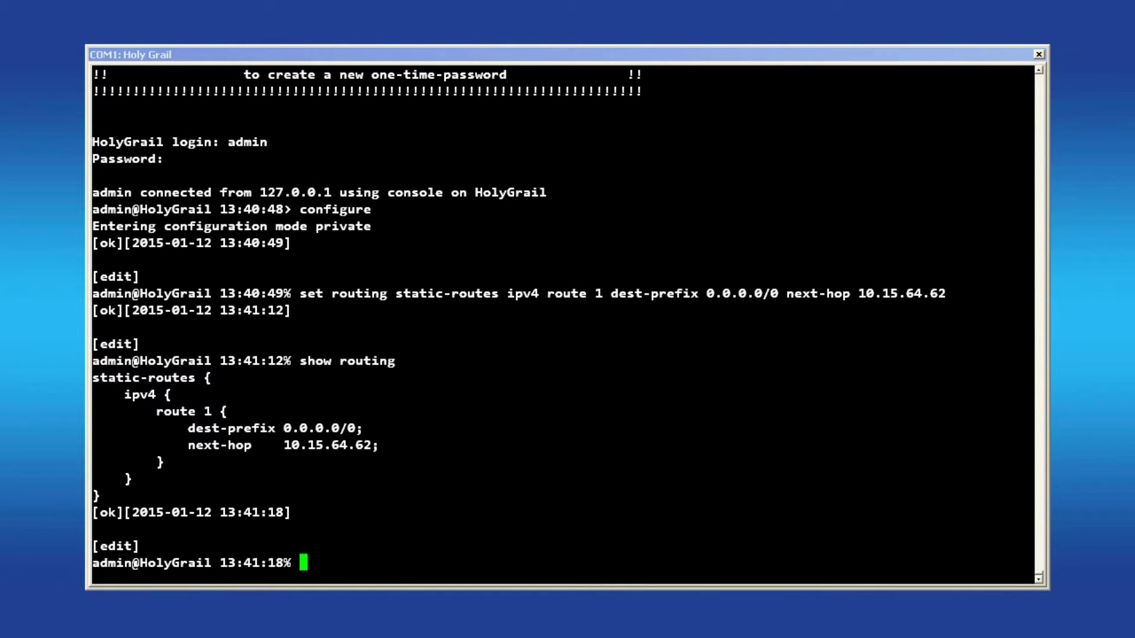
type("commit")
key("Return")
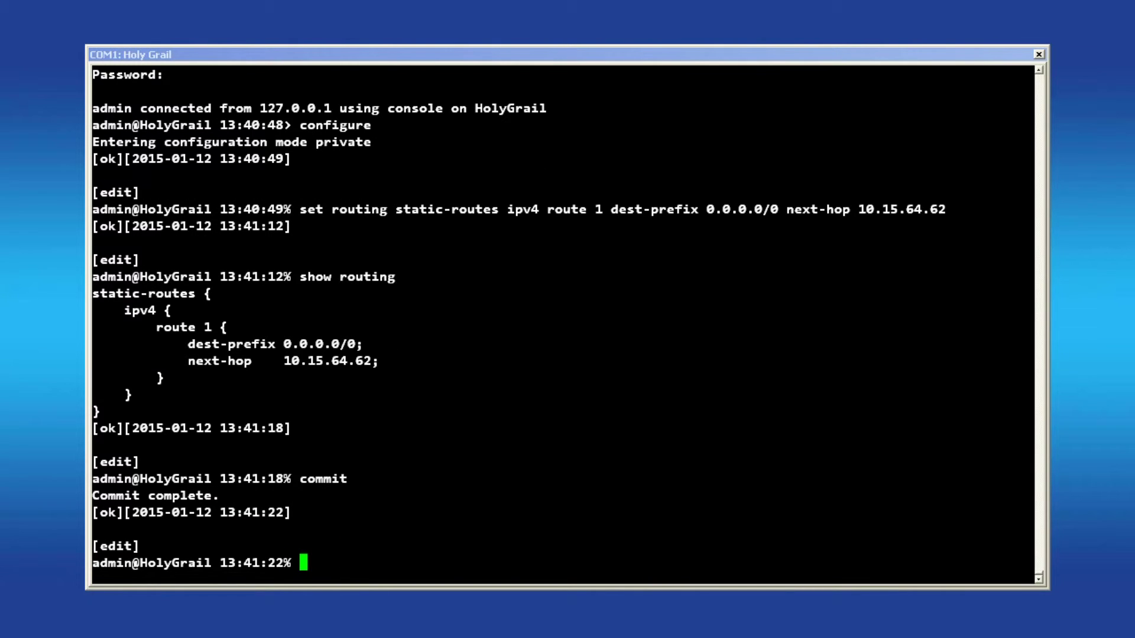
type("run show routing")
key("Return")
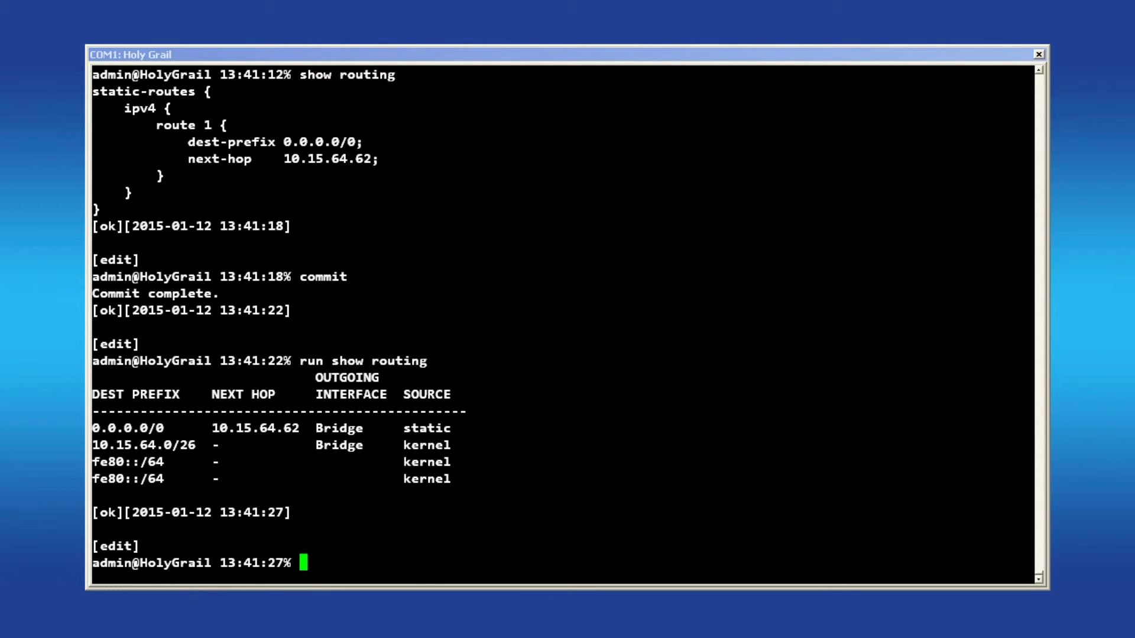
- Set route 2 to 192.168.2.100/32 via next hop 10.15.64.23, using Tab autocompletion
type("set routing st")
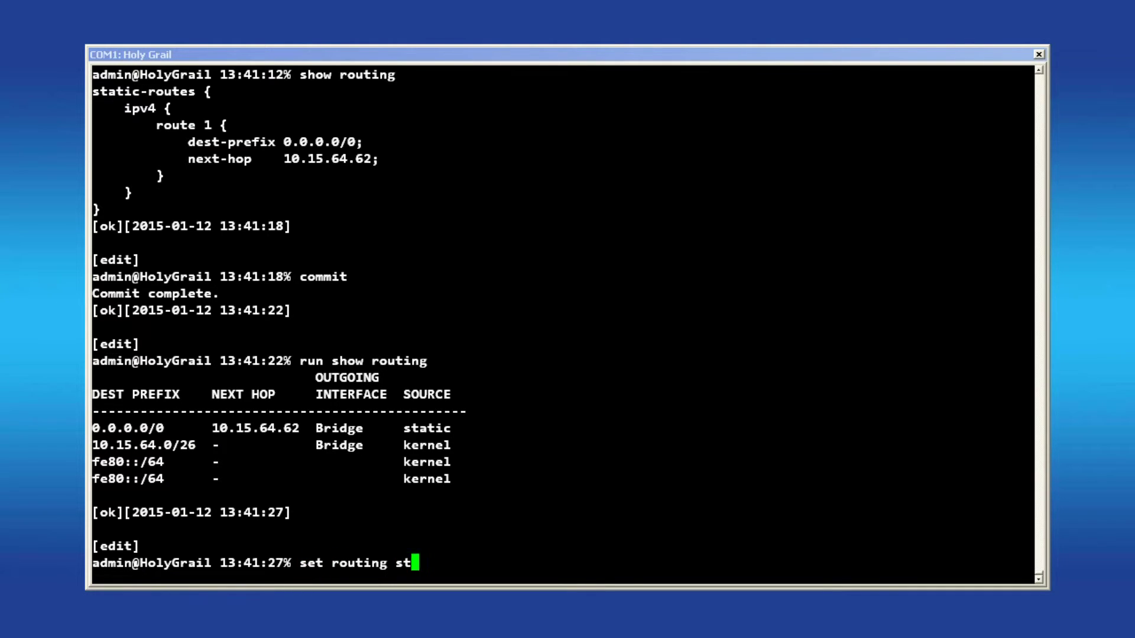
key("Tab")
type("ipv4 ")
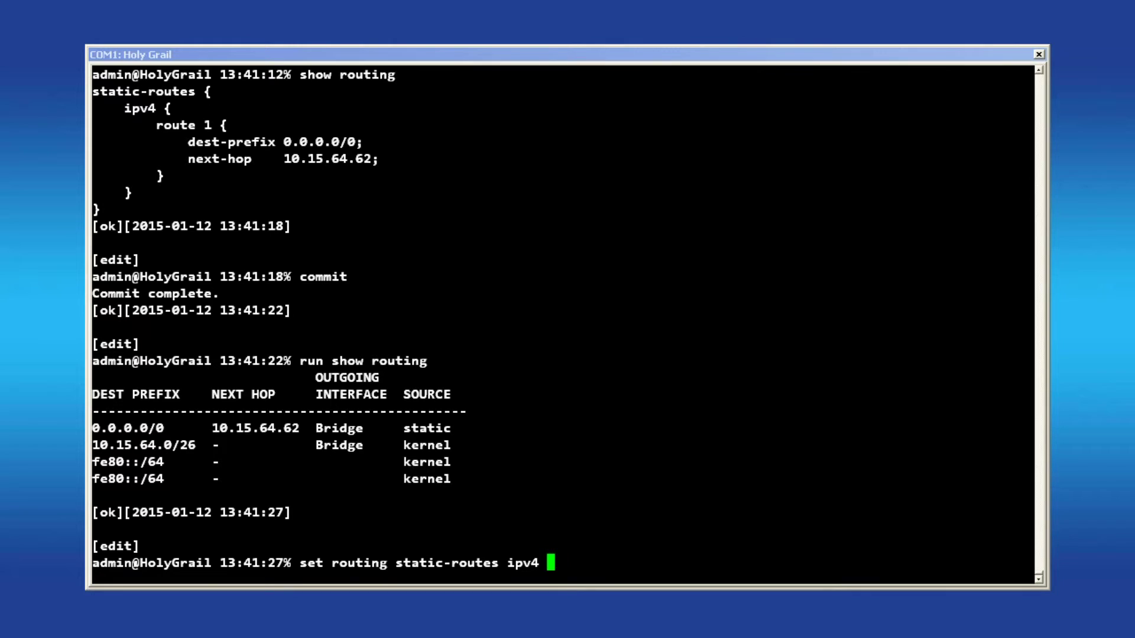
type("route 2 dest")
key("Tab")
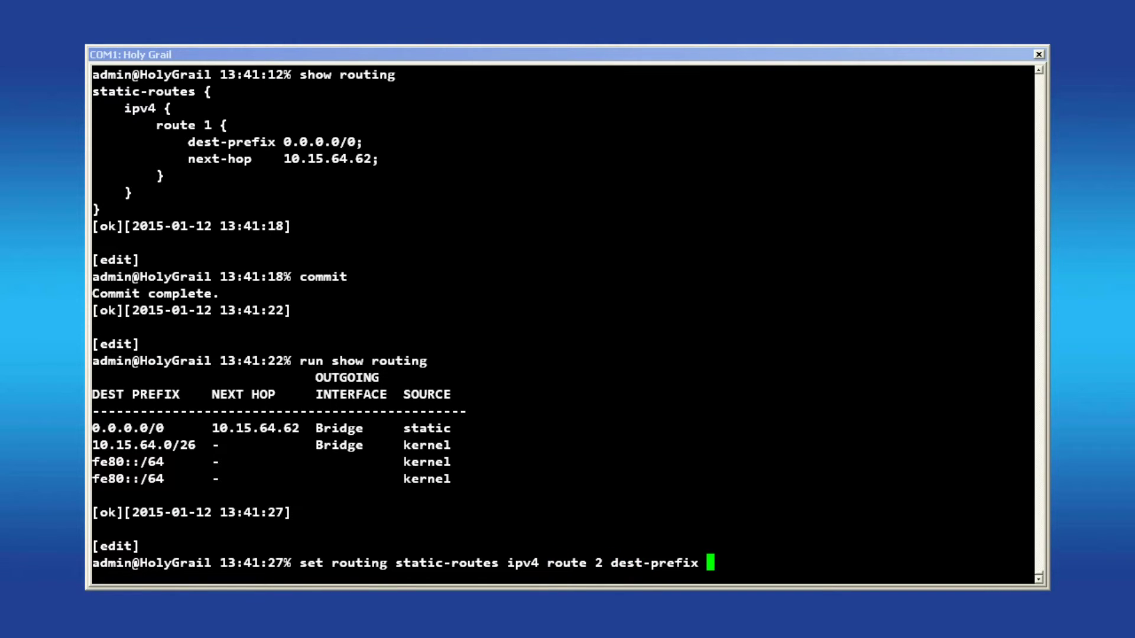
type("192.168.2.")
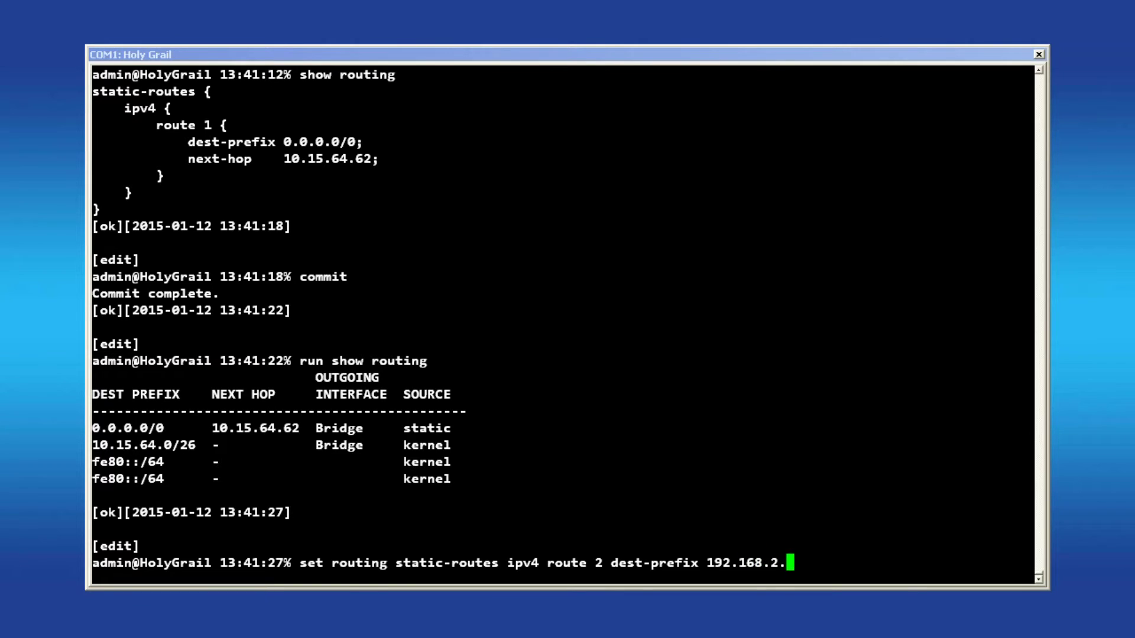
type("100/32 next-hop ")
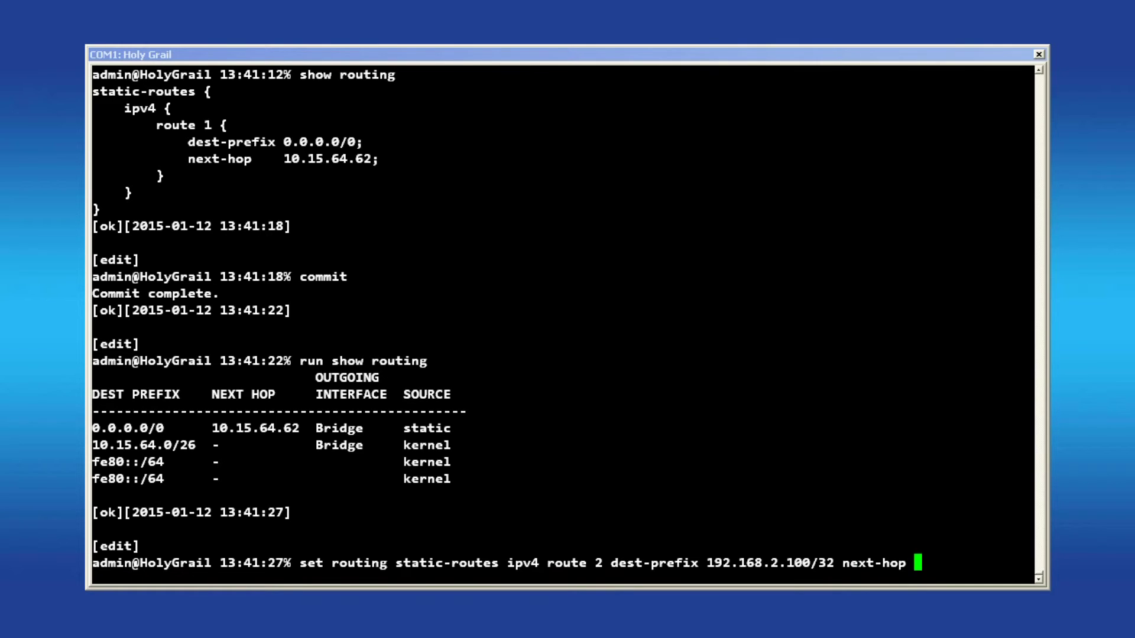
type("10.15.64.")
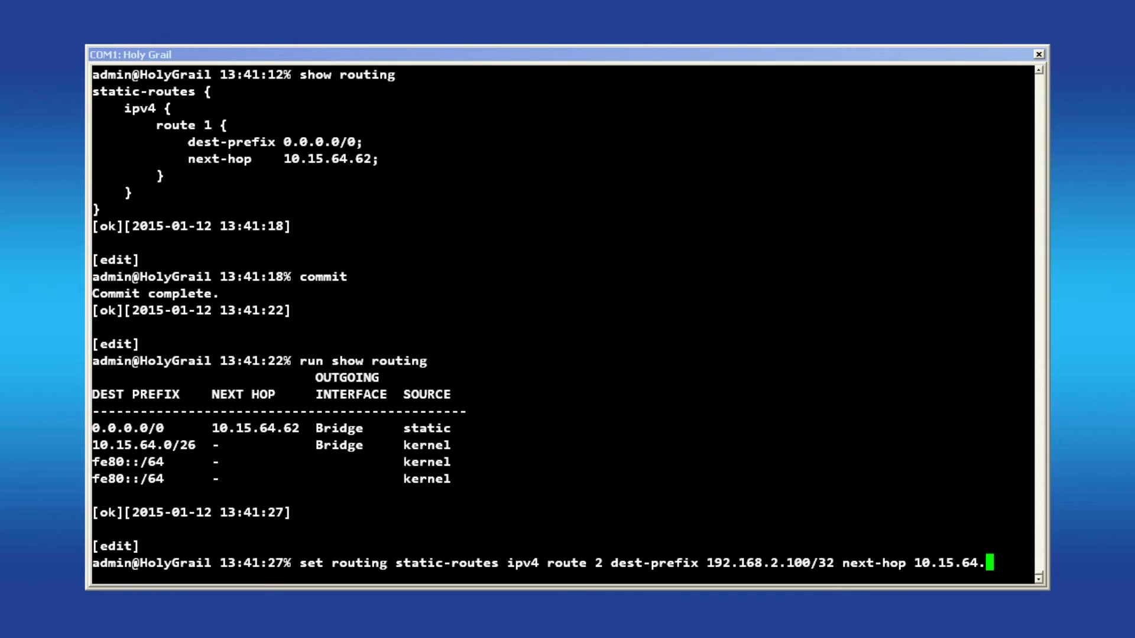
type("23")
key("Return")
- Review both configured routes, commit, and confirm route 2 appears in the live routing table
type("show routing")
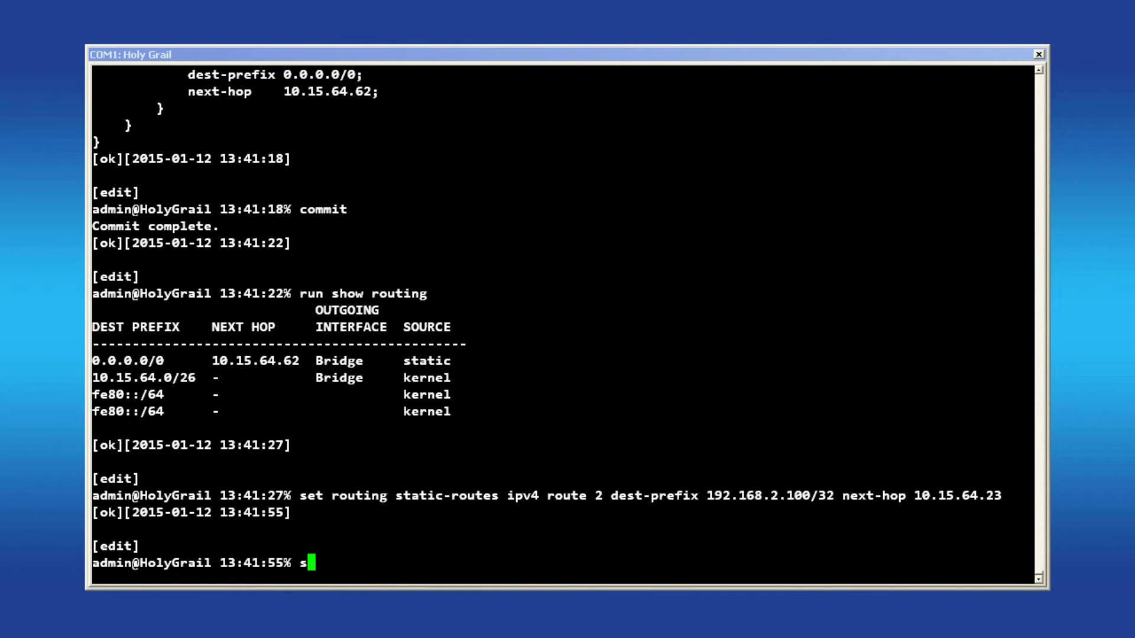
key("Return")
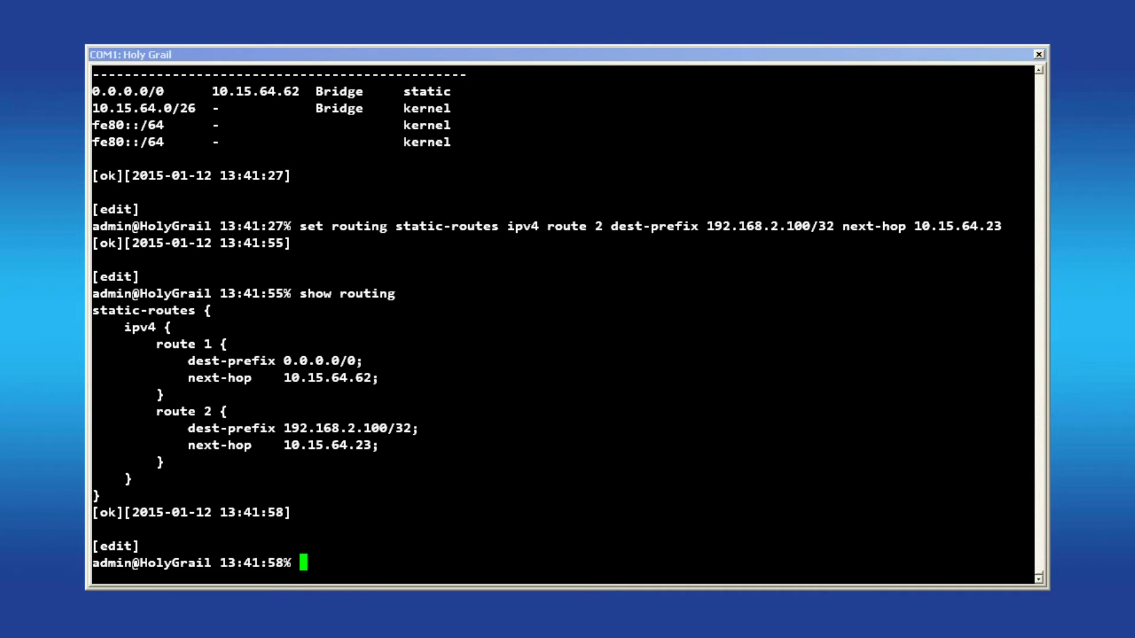
type("commit")
key("Return")
type("run show routing")
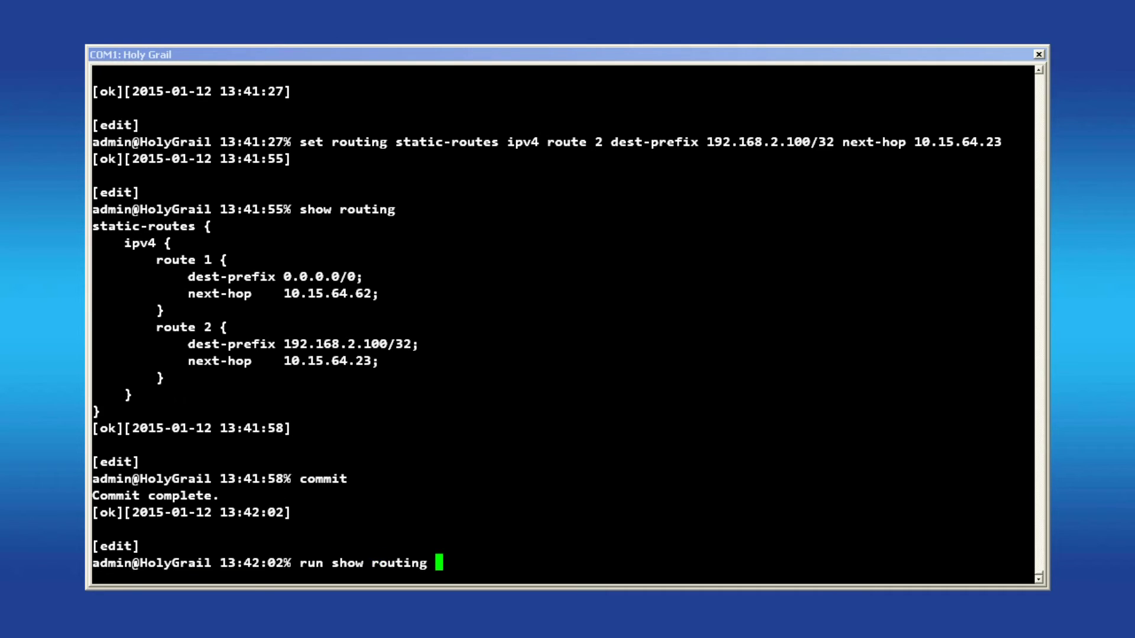
key("Return")
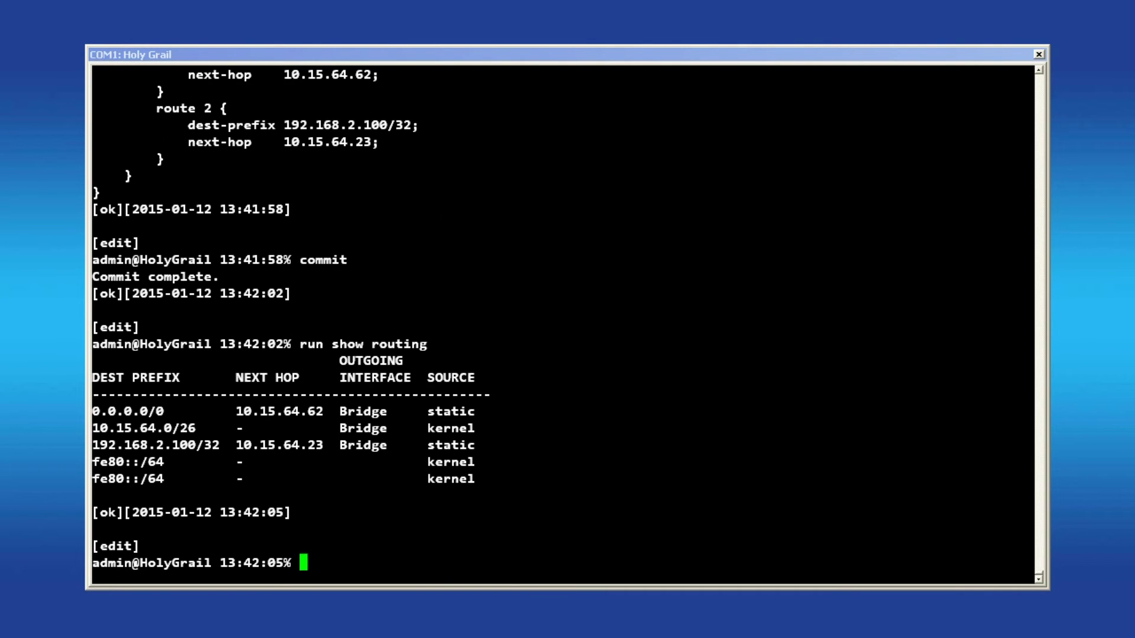